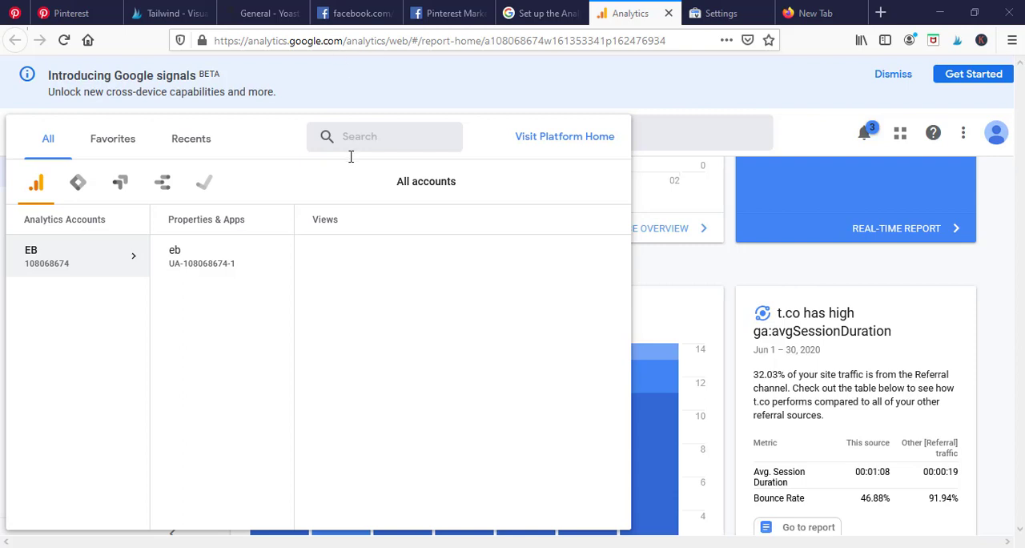
Switch to the WordPress Yoast SEO page and examine the Webmaster Tools verification fields for Baidu, Bing, Google and Yandex.
{"action": "left_click", "coordinate": [272, 8]}
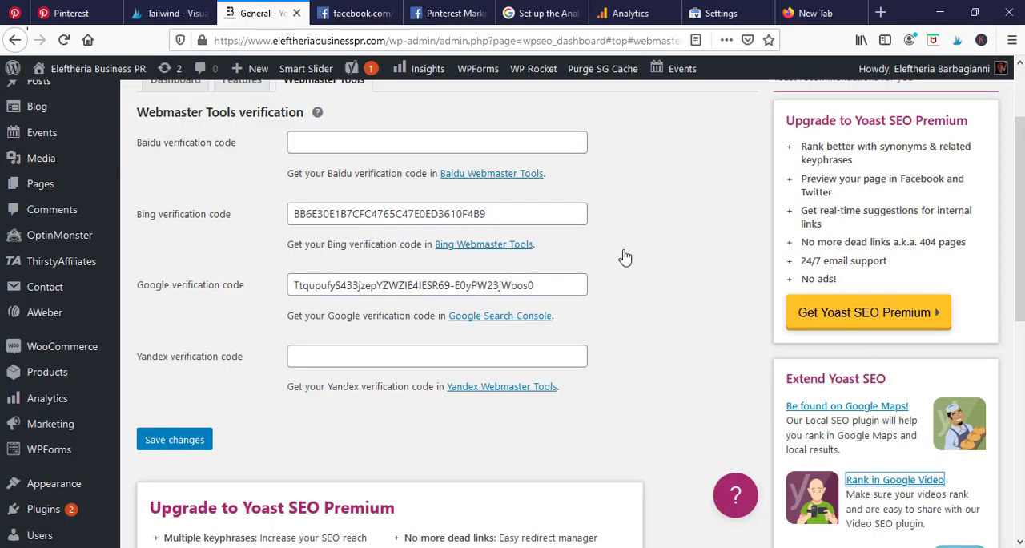
{"action": "scroll", "coordinate": [633, 275], "scroll_direction": "up", "scroll_amount": 2}
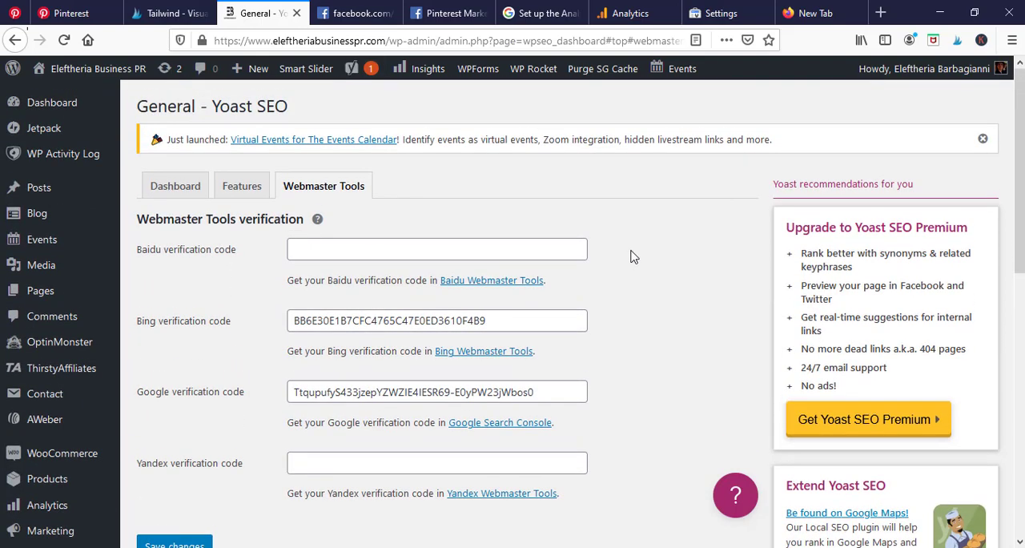
{"action": "scroll", "coordinate": [230, 375], "scroll_direction": "down", "scroll_amount": 2}
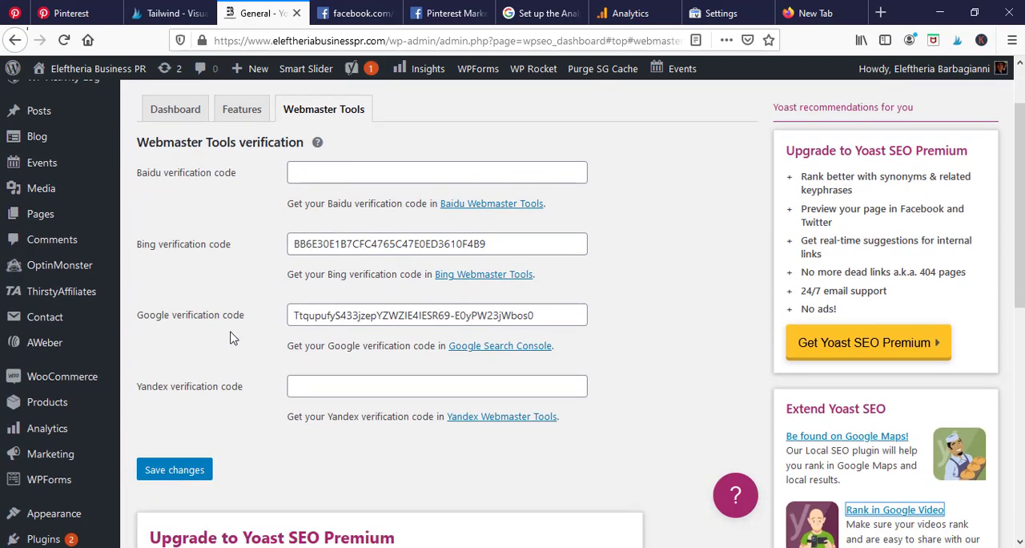
{"action": "scroll", "coordinate": [232, 338], "scroll_direction": "up", "scroll_amount": 1}
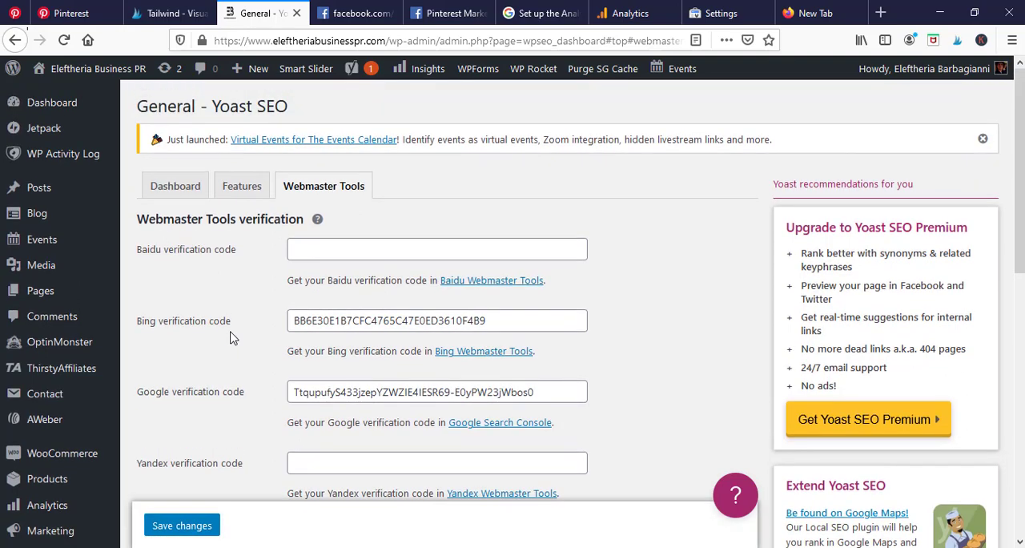
{"action": "scroll", "coordinate": [234, 325], "scroll_direction": "down", "scroll_amount": 1}
{"action": "scroll", "coordinate": [239, 319], "scroll_direction": "down", "scroll_amount": 2}
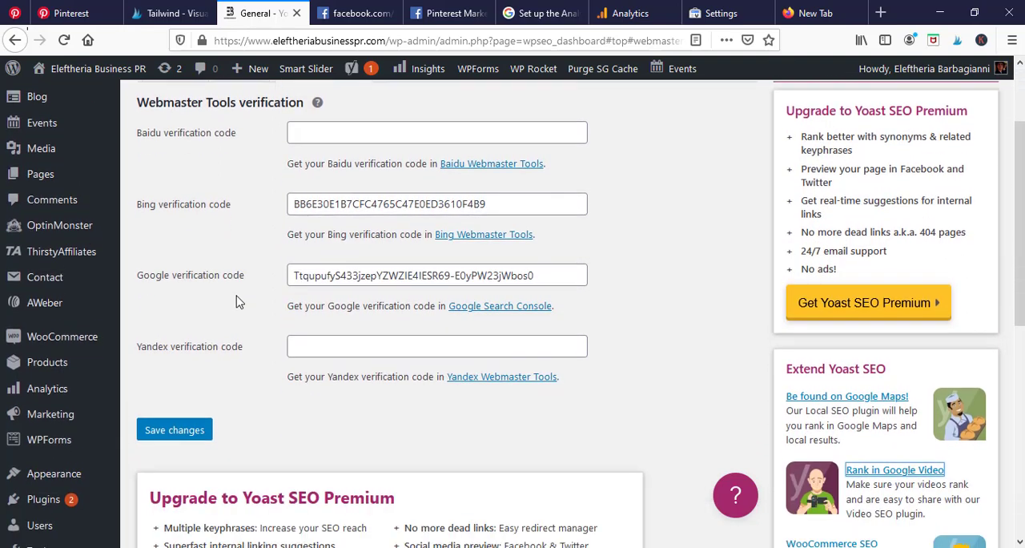
{"action": "scroll", "coordinate": [235, 309], "scroll_direction": "up", "scroll_amount": 1}
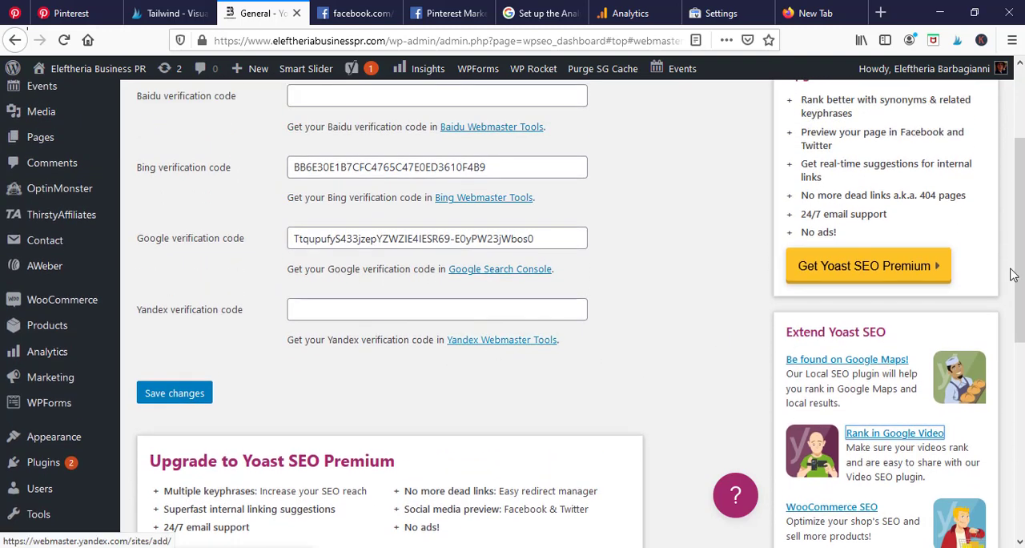
{"action": "scroll", "coordinate": [1012, 269], "scroll_direction": "up", "scroll_amount": 1}
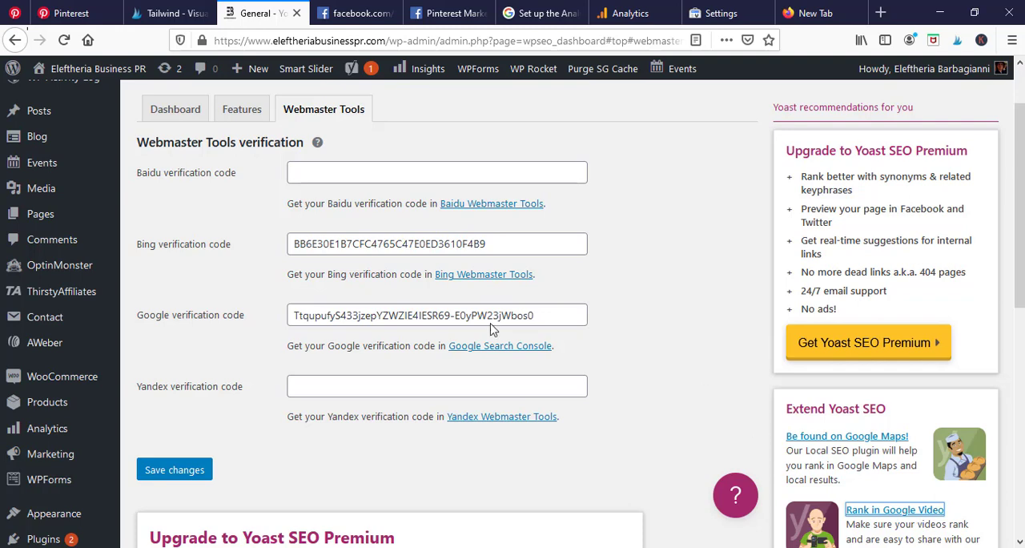
{"action": "scroll", "coordinate": [136, 344], "scroll_direction": "down", "scroll_amount": 4}
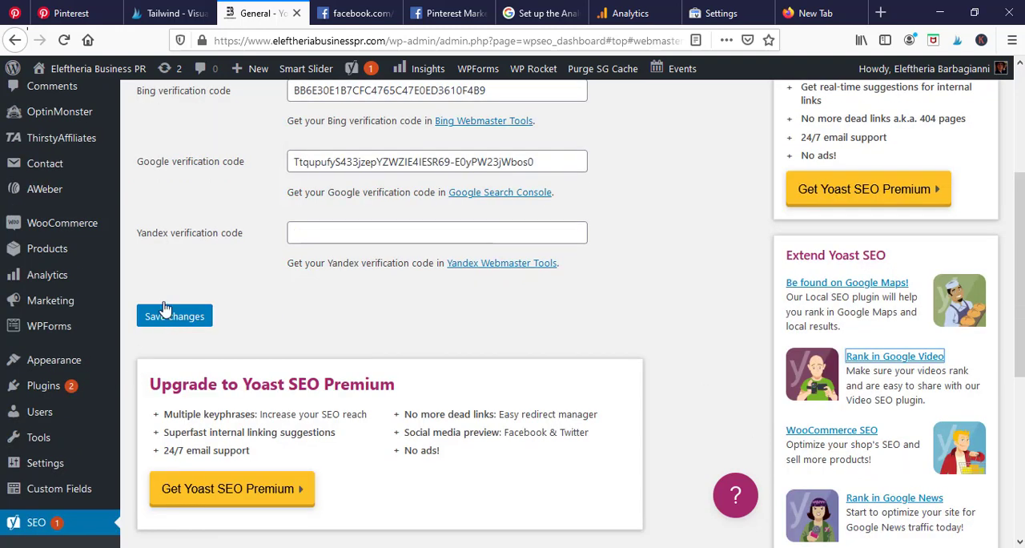
{"action": "scroll", "coordinate": [240, 360], "scroll_direction": "down", "scroll_amount": 1}
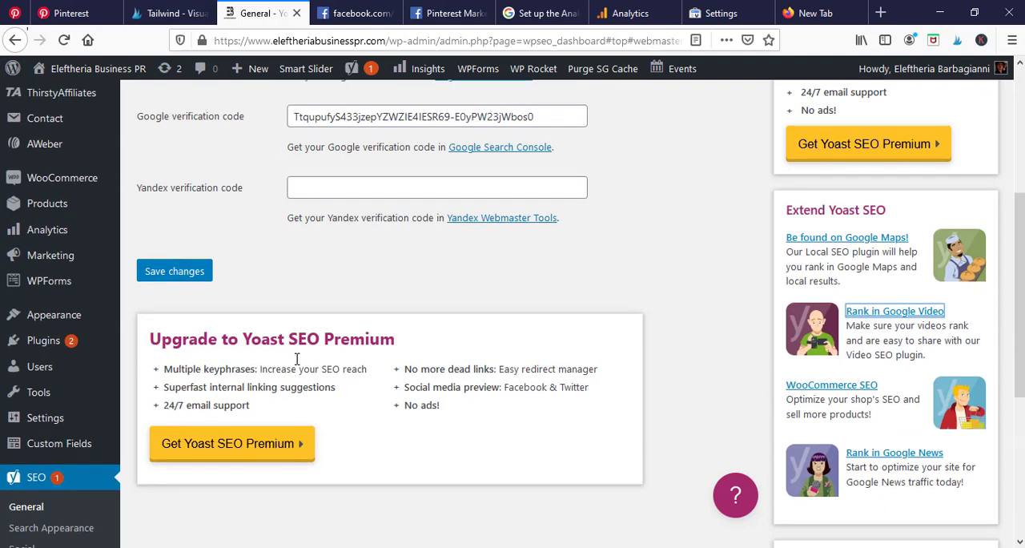
{"action": "scroll", "coordinate": [384, 321], "scroll_direction": "up", "scroll_amount": 4}
{"action": "scroll", "coordinate": [384, 320], "scroll_direction": "down", "scroll_amount": 10}
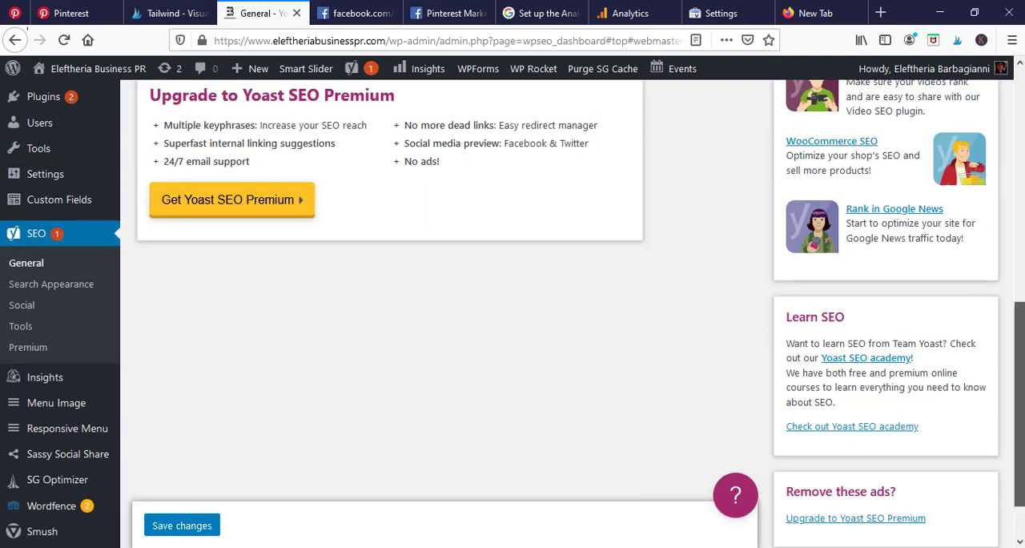
{"action": "left_click_drag", "start_coordinate": [1019, 405], "coordinate": [1020, 284]}
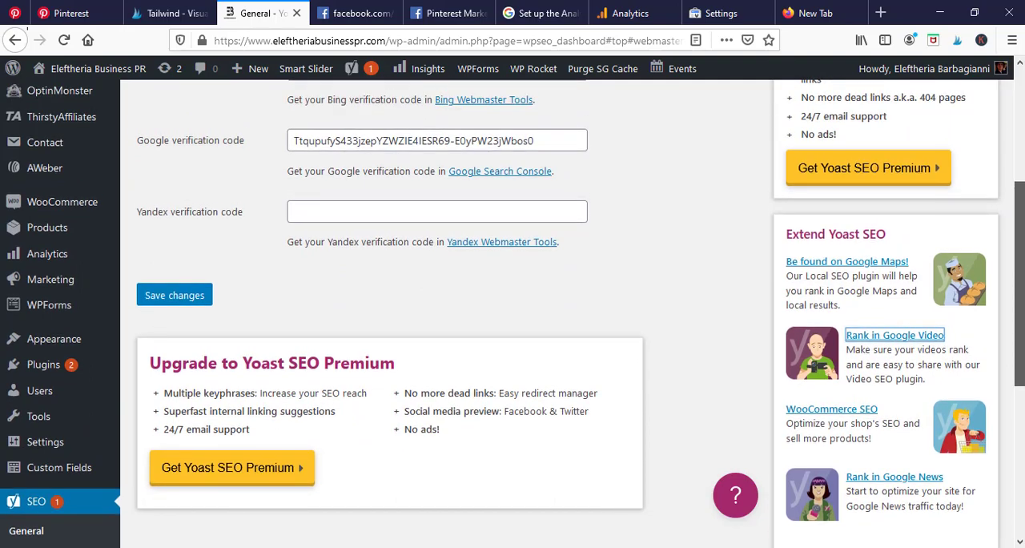
{"action": "left_click_drag", "start_coordinate": [1021, 235], "coordinate": [1011, 126]}
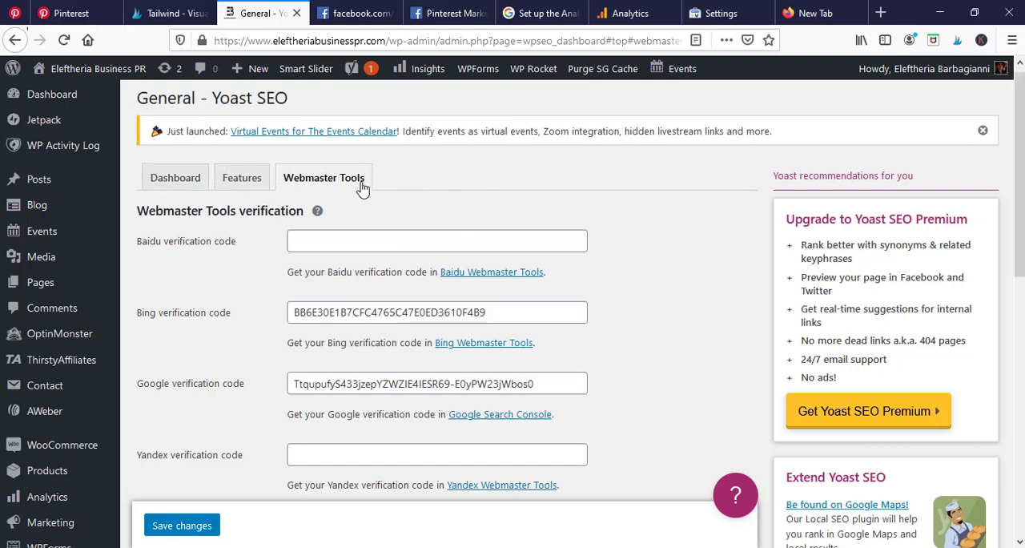
{"action": "scroll", "coordinate": [653, 316], "scroll_direction": "down", "scroll_amount": 2}
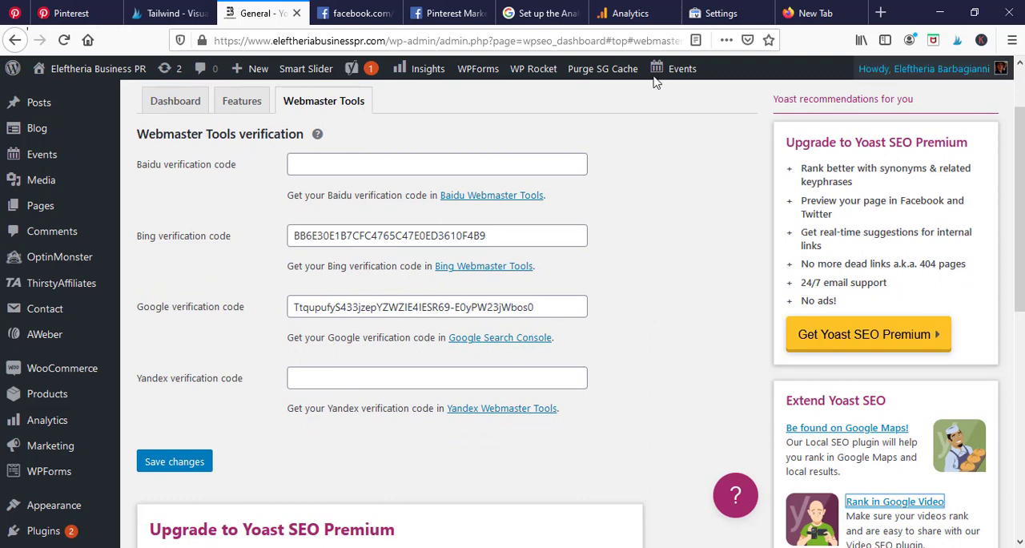
View the Google Analytics account list, revisit the Yoast SEO verification fields, and return to Google Analytics.
{"action": "left_click", "coordinate": [630, 9]}
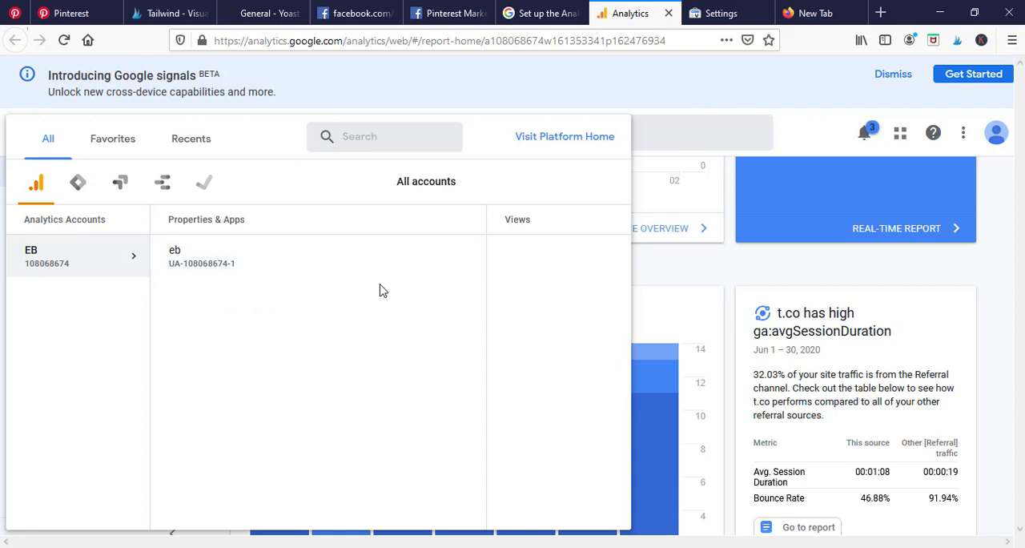
{"action": "left_click", "coordinate": [270, 10]}
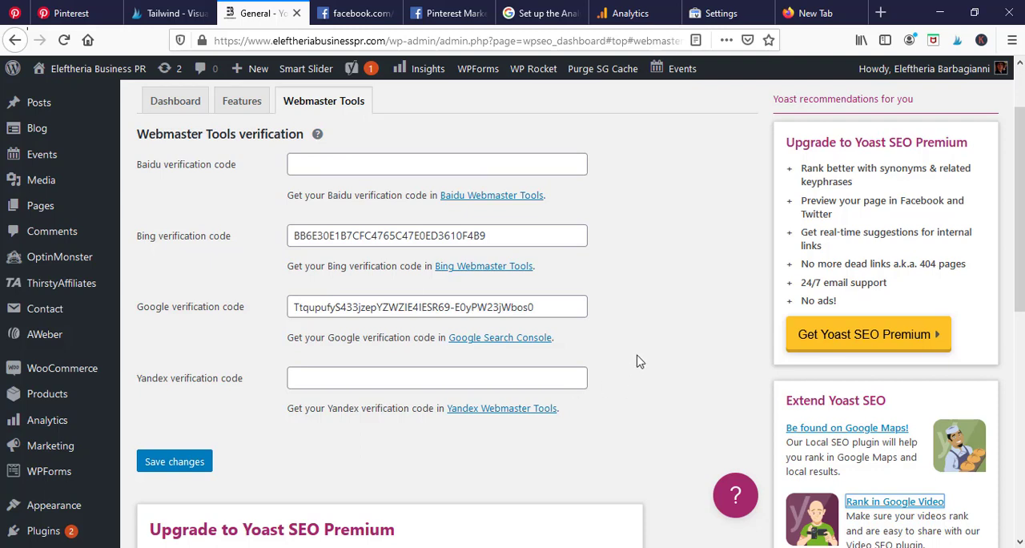
{"action": "left_click", "coordinate": [632, 12]}
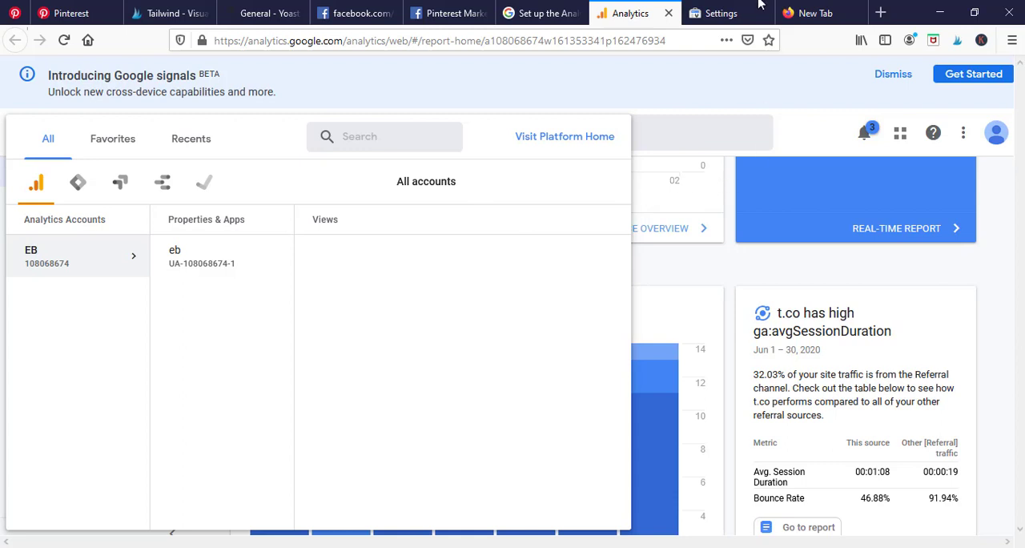
Switch to Google Search Console and open the Ownership verification details in the property settings.
{"action": "left_click", "coordinate": [730, 6]}
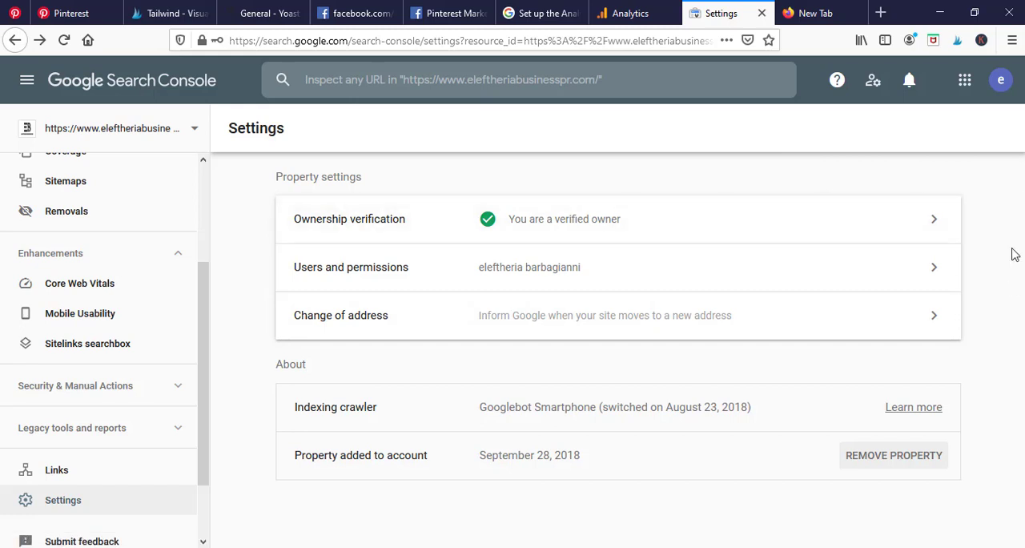
{"action": "left_click_drag", "start_coordinate": [204, 307], "coordinate": [214, 197]}
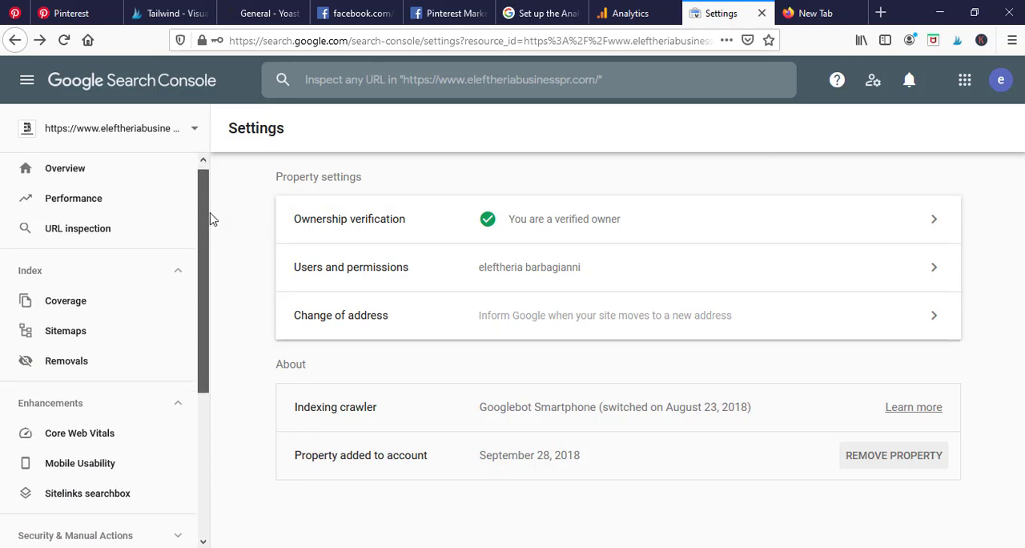
{"action": "left_click_drag", "start_coordinate": [212, 219], "coordinate": [210, 365]}
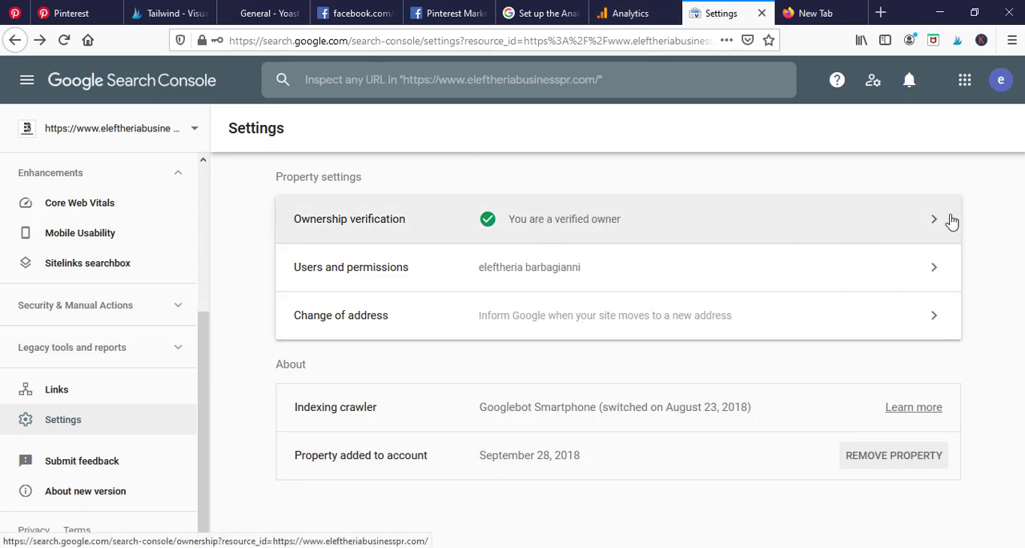
{"action": "left_click", "coordinate": [808, 228]}
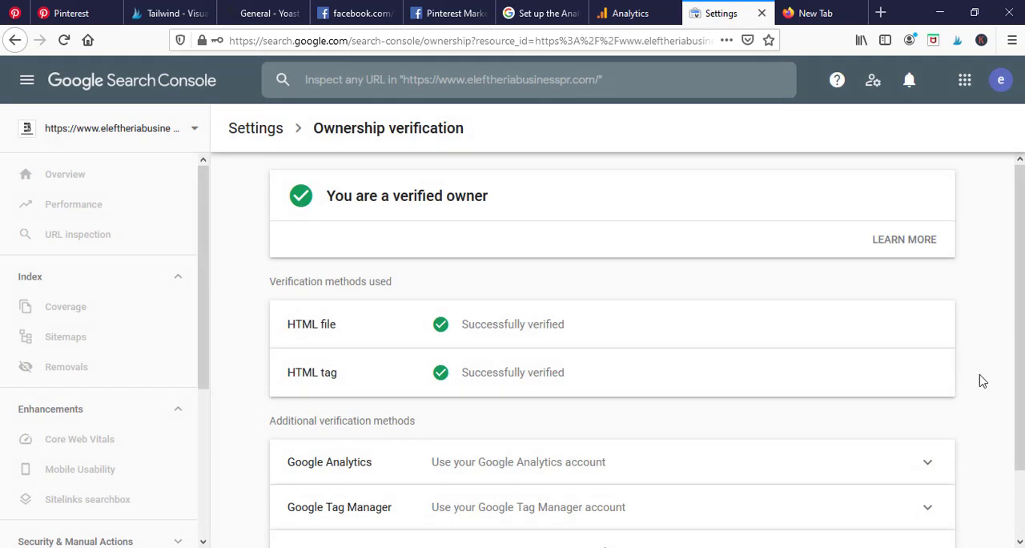
{"action": "scroll", "coordinate": [612, 344], "scroll_direction": "down", "scroll_amount": 2}
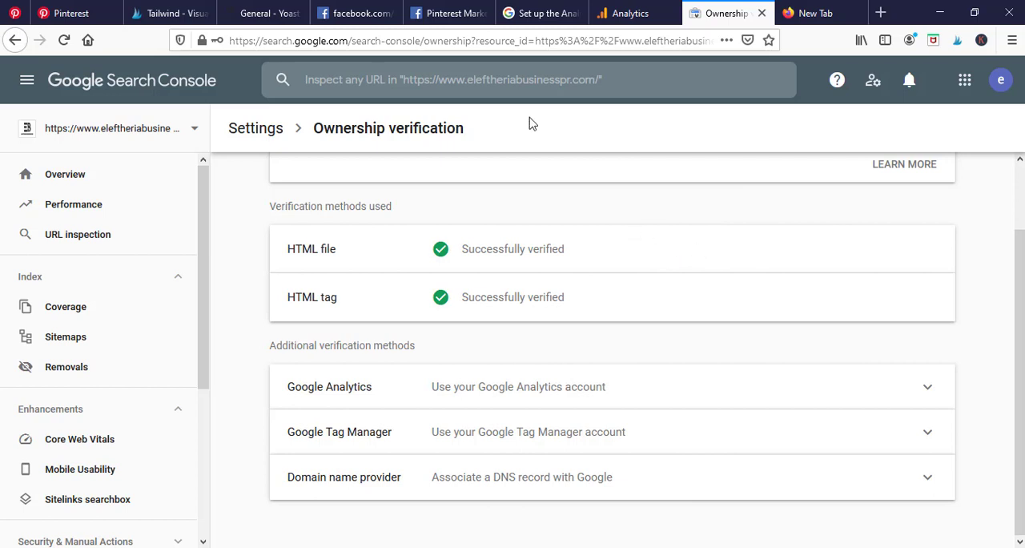
Switch back to the Yoast SEO page in WordPress and review the Webmaster Tools verification section.
{"action": "left_click", "coordinate": [237, 6]}
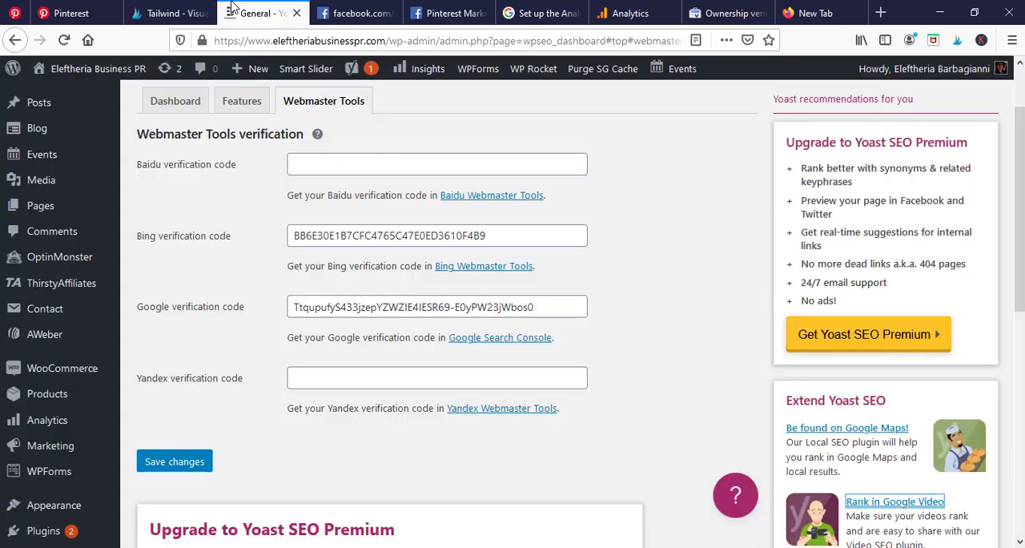
{"action": "scroll", "coordinate": [24, 176], "scroll_direction": "down", "scroll_amount": 2}
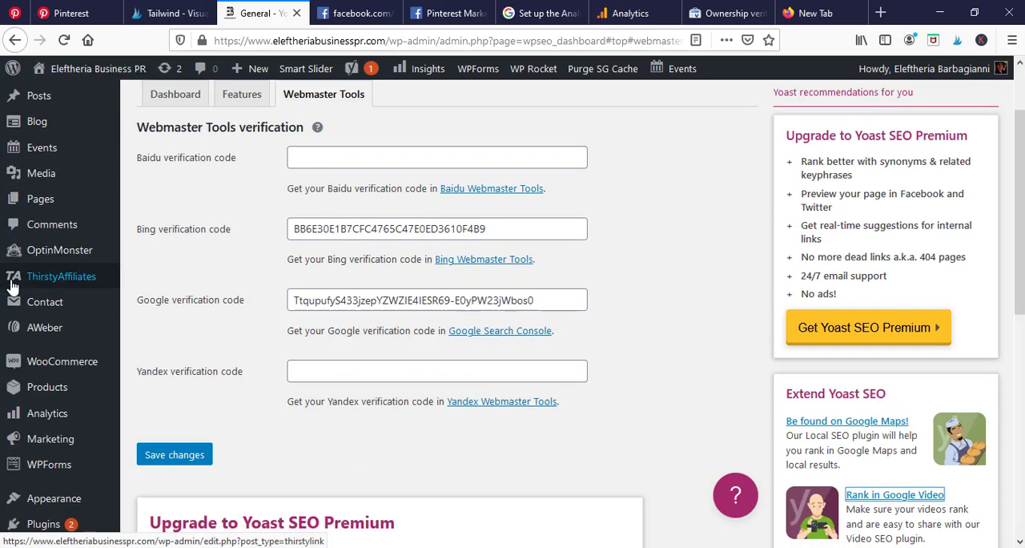
{"action": "mouse_move", "coordinate": [66, 355]}
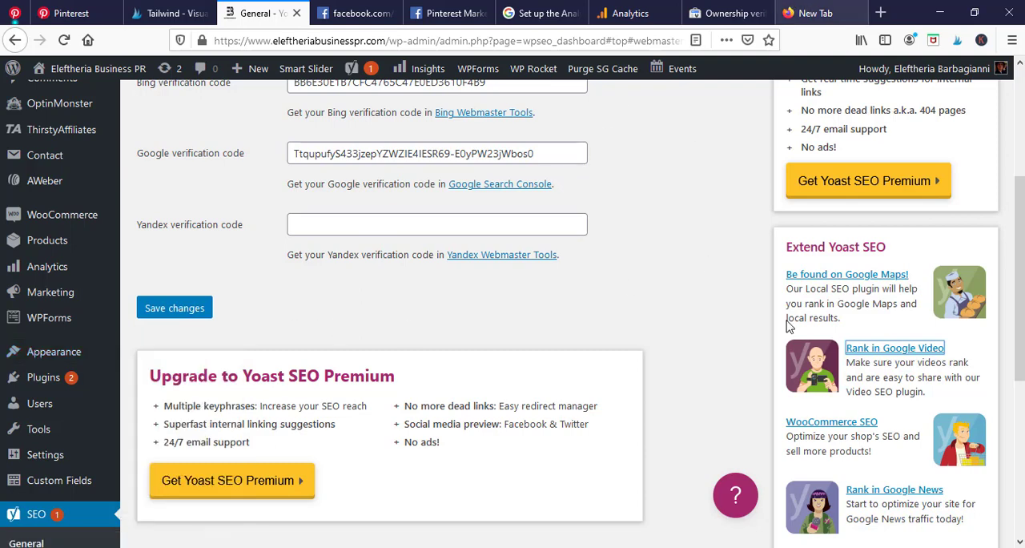
Return to Google Search Console and examine the used and additional ownership verification methods.
{"action": "left_click", "coordinate": [725, 10]}
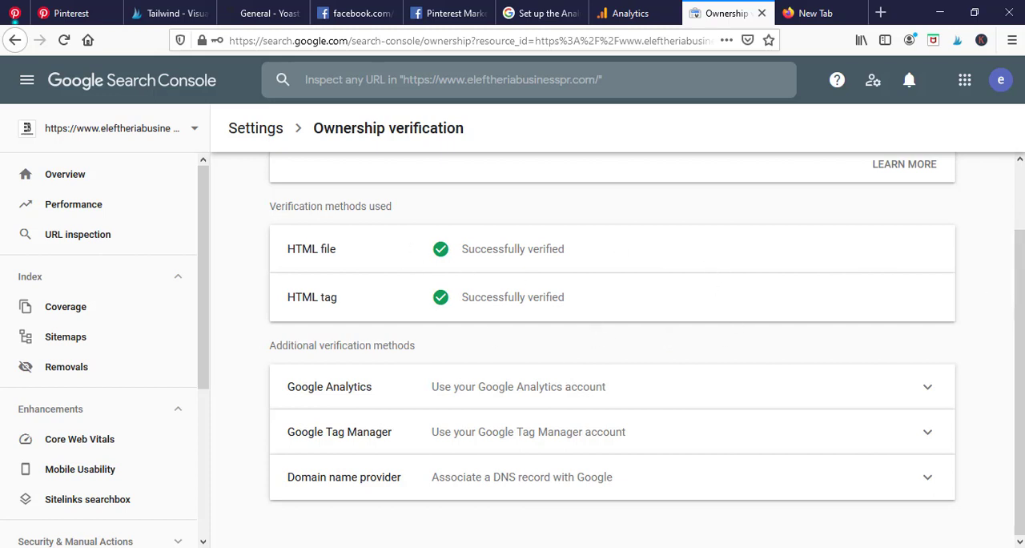
{"action": "scroll", "coordinate": [1020, 269], "scroll_direction": "up", "scroll_amount": 1}
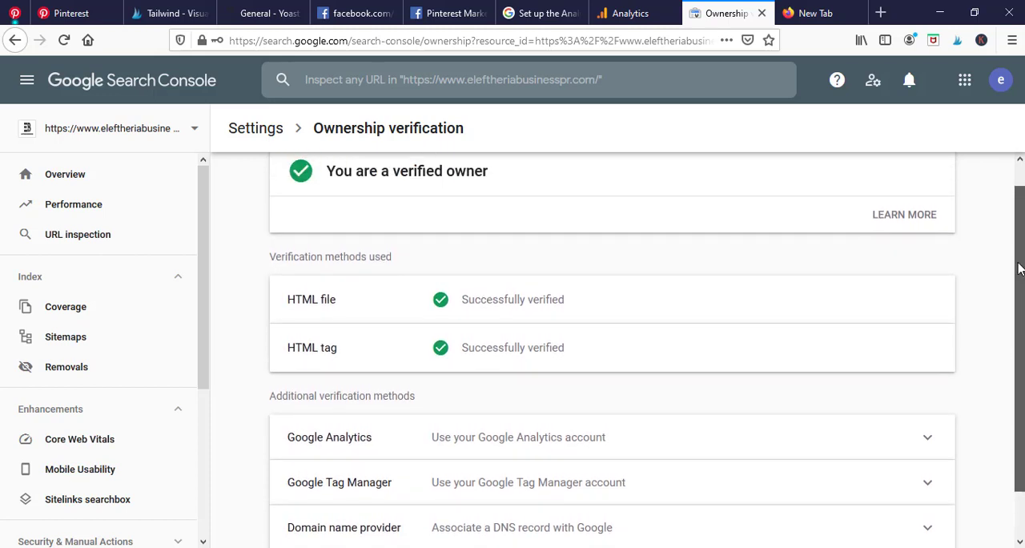
{"action": "scroll", "coordinate": [1022, 336], "scroll_direction": "down", "scroll_amount": 1}
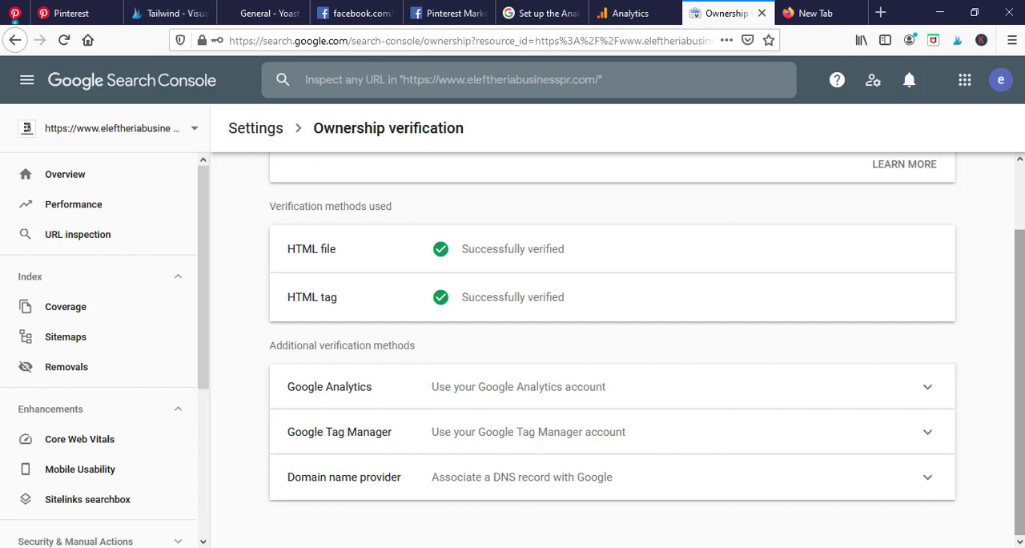
{"action": "left_click_drag", "start_coordinate": [1020, 341], "coordinate": [1020, 303]}
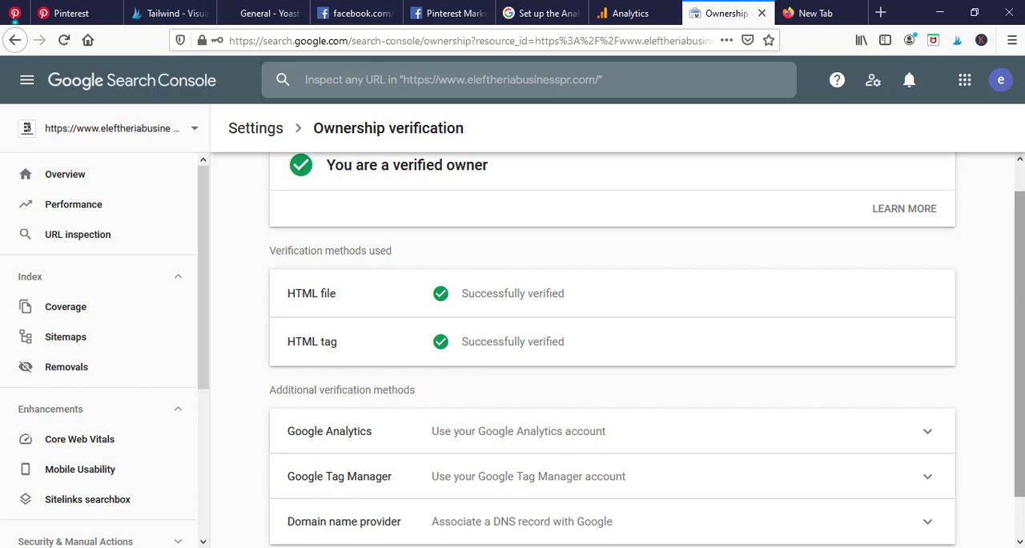
{"action": "mouse_move", "coordinate": [1020, 320]}
{"action": "left_mouse_down"}
{"action": "mouse_move", "coordinate": [1019, 297]}
{"action": "mouse_move", "coordinate": [1019, 360]}
{"action": "mouse_move", "coordinate": [1019, 339]}
{"action": "left_mouse_up"}
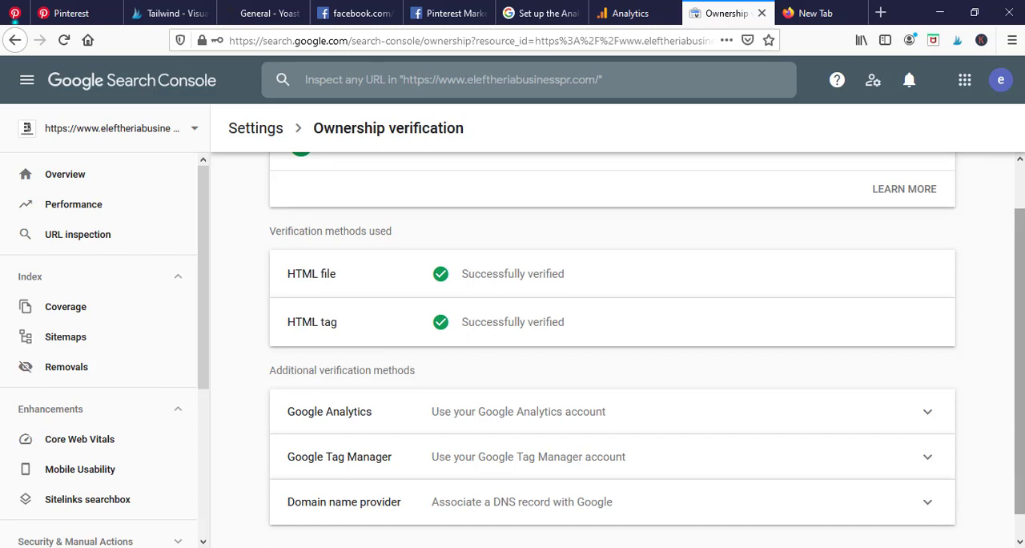
{"action": "scroll", "coordinate": [612, 348], "scroll_direction": "up", "scroll_amount": 3}
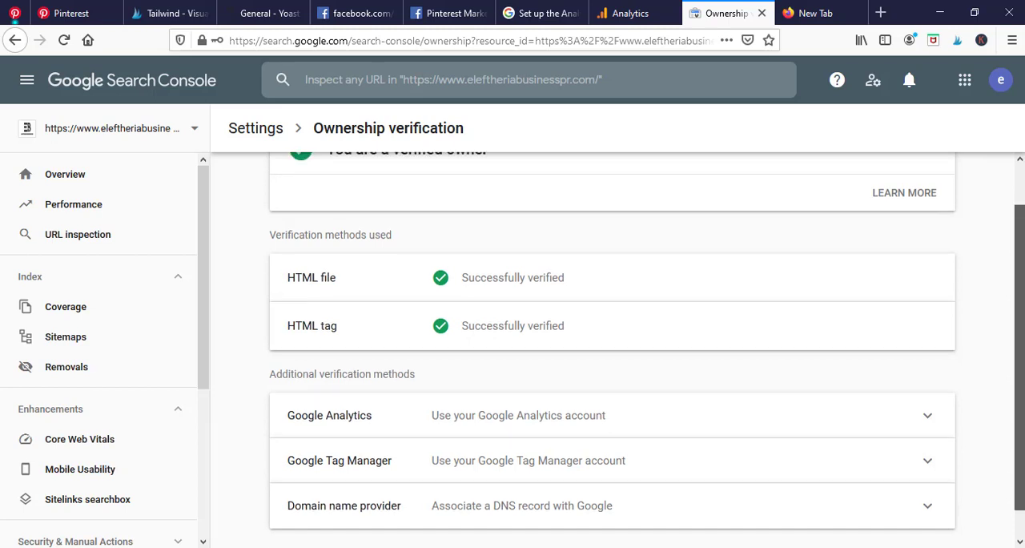
{"action": "scroll", "coordinate": [613, 348], "scroll_direction": "down", "scroll_amount": 2}
{"action": "left_click_drag", "start_coordinate": [1019, 238], "coordinate": [1020, 229]}
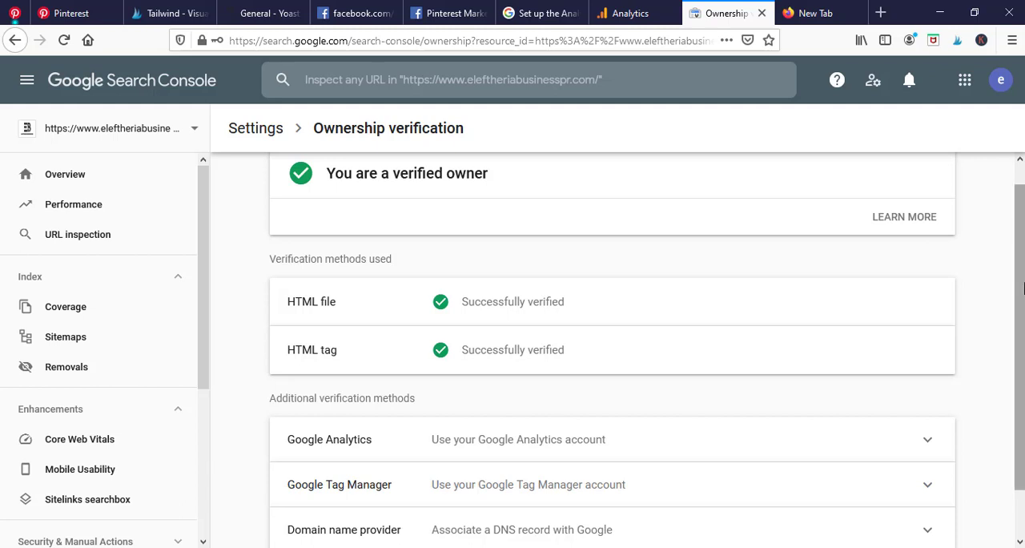
Open the property's Overview in Search Console and look over its reports and navigation sections.
{"action": "left_click", "coordinate": [112, 177]}
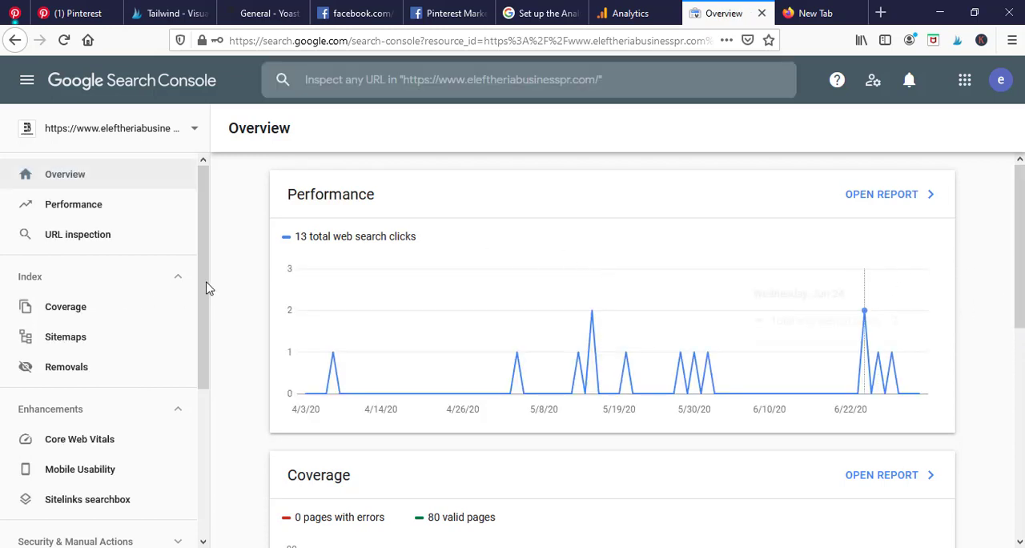
{"action": "scroll", "coordinate": [207, 336], "scroll_direction": "down", "scroll_amount": 2}
{"action": "scroll", "coordinate": [208, 358], "scroll_direction": "down", "scroll_amount": 3}
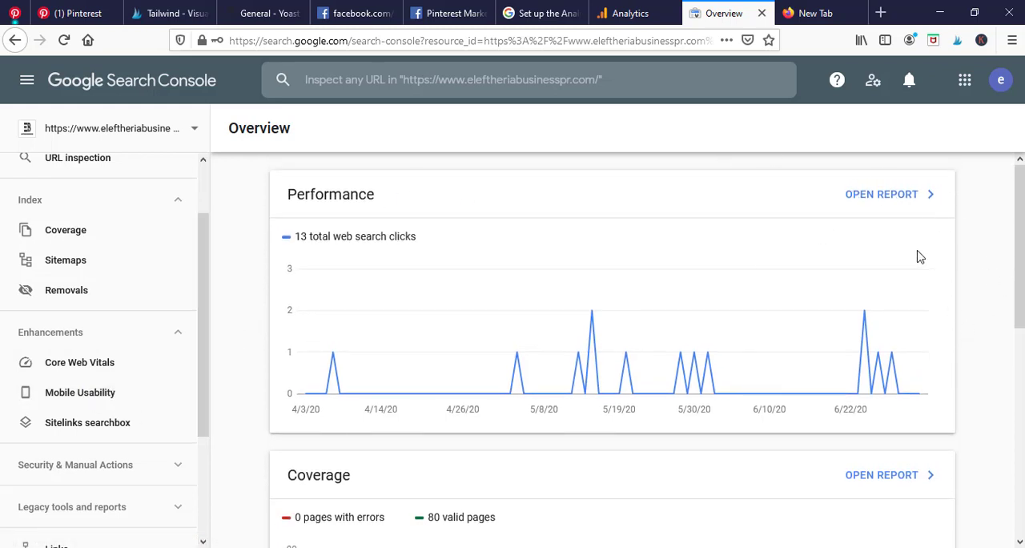
{"action": "scroll", "coordinate": [201, 238], "scroll_direction": "up", "scroll_amount": 2}
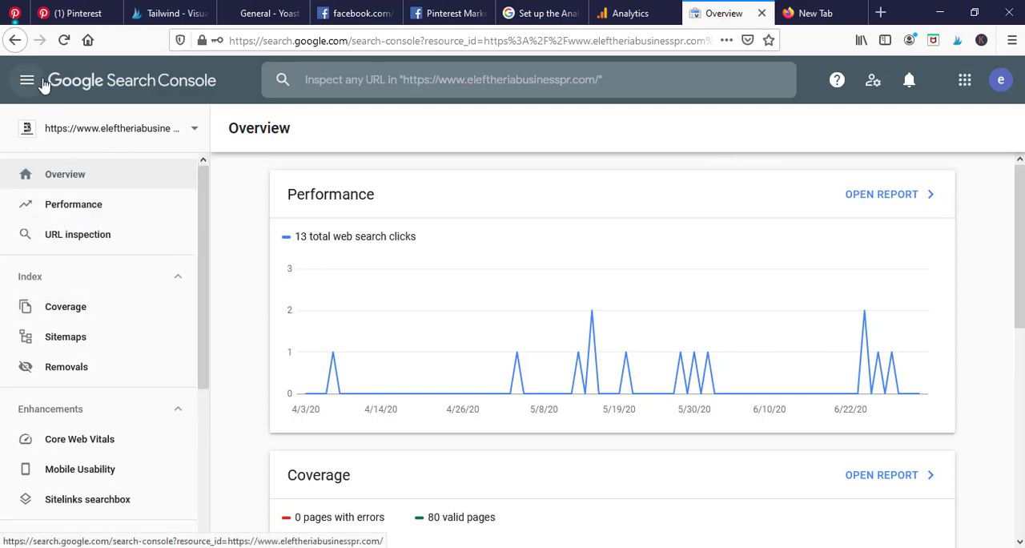
Go back to the Ownership verification page and review its list of verification methods.
{"action": "left_click", "coordinate": [15, 42]}
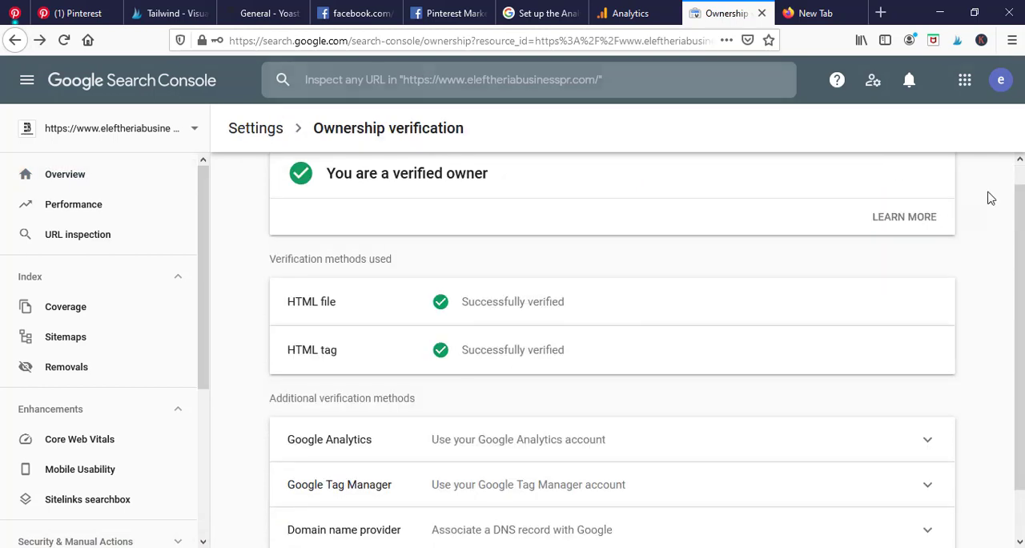
{"action": "scroll", "coordinate": [609, 352], "scroll_direction": "down", "scroll_amount": 1}
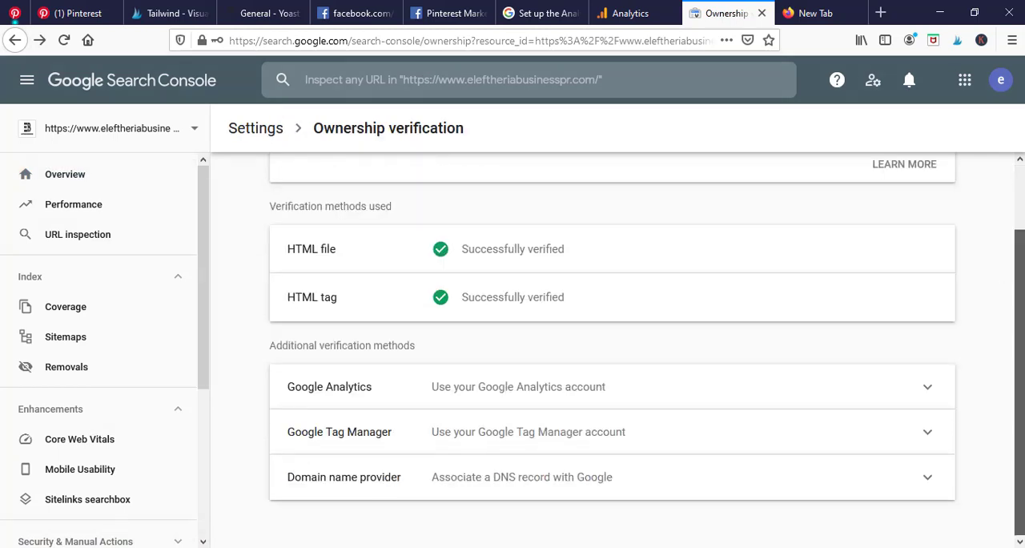
{"action": "scroll", "coordinate": [609, 352], "scroll_direction": "up", "scroll_amount": 1}
{"action": "scroll", "coordinate": [613, 352], "scroll_direction": "up", "scroll_amount": 1}
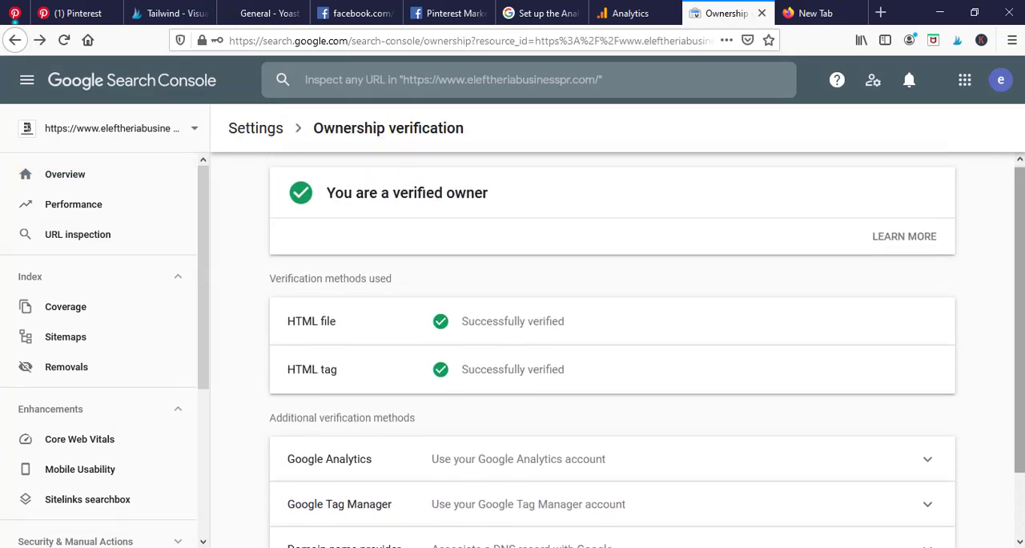